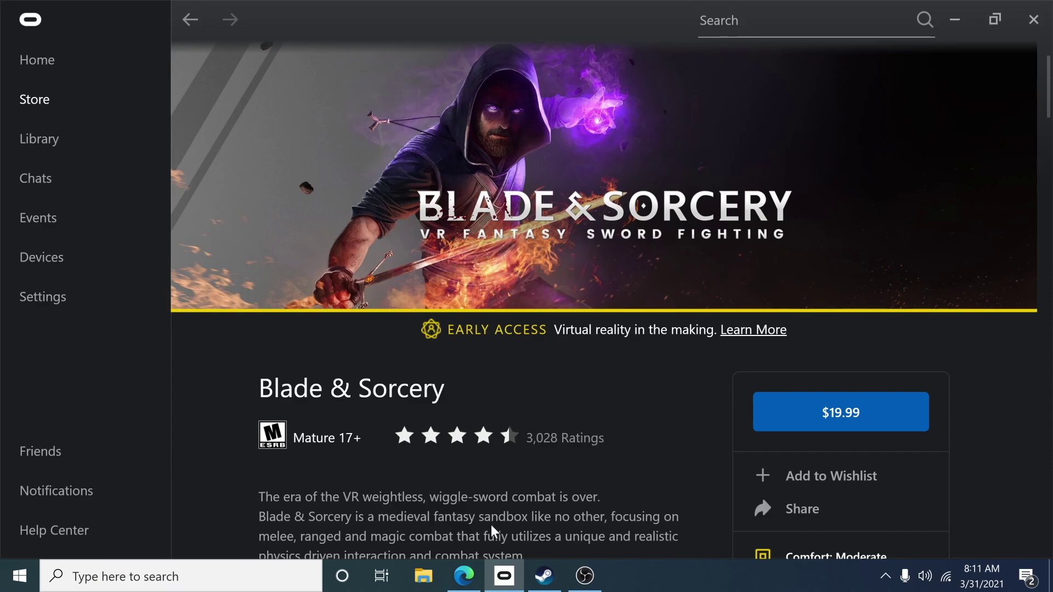
# Open File Explorer and go into Program Files on the C: drive
pyautogui.click(428, 587)
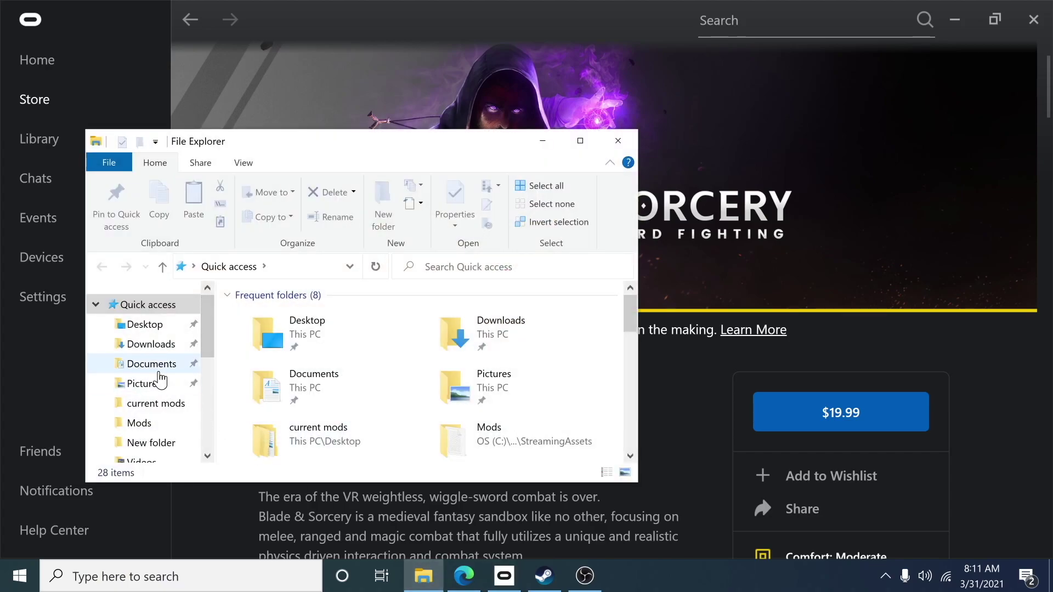
pyautogui.scroll(-2, 190, 373)
pyautogui.scroll(-2, 171, 403)
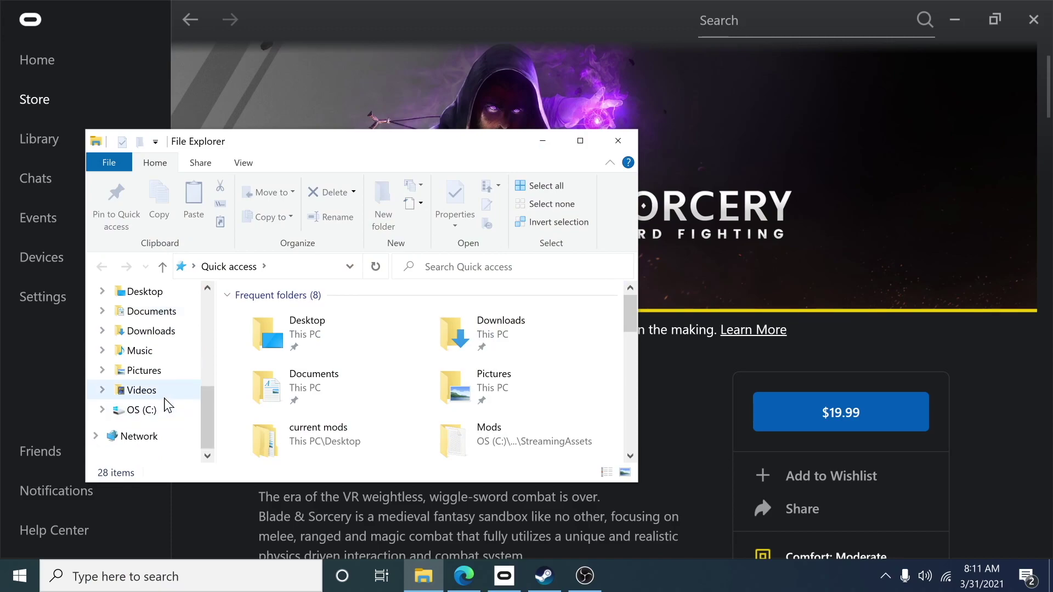
pyautogui.click(141, 411)
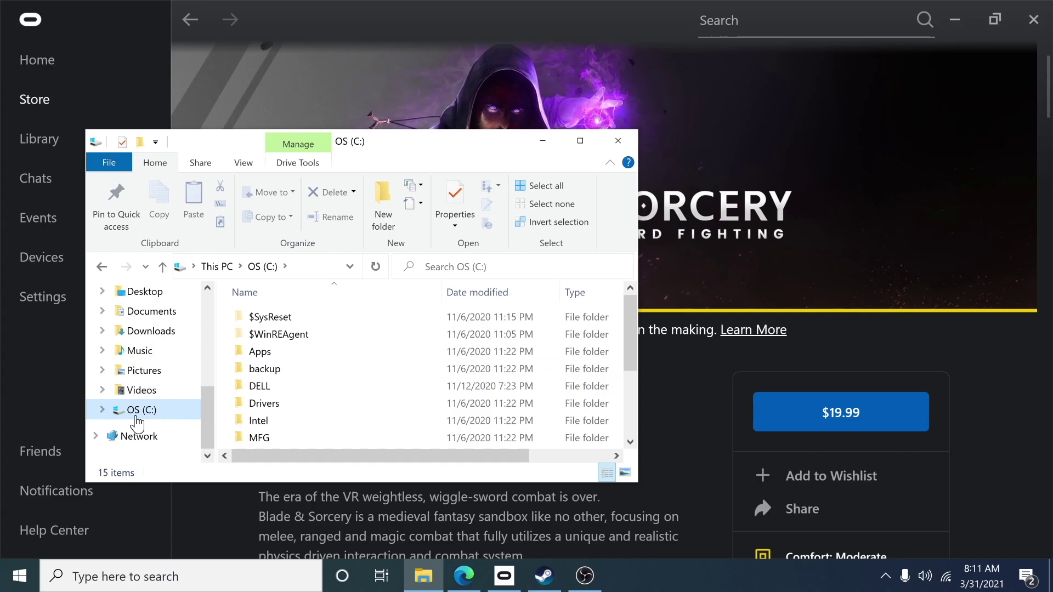
pyautogui.scroll(-3, 137, 423)
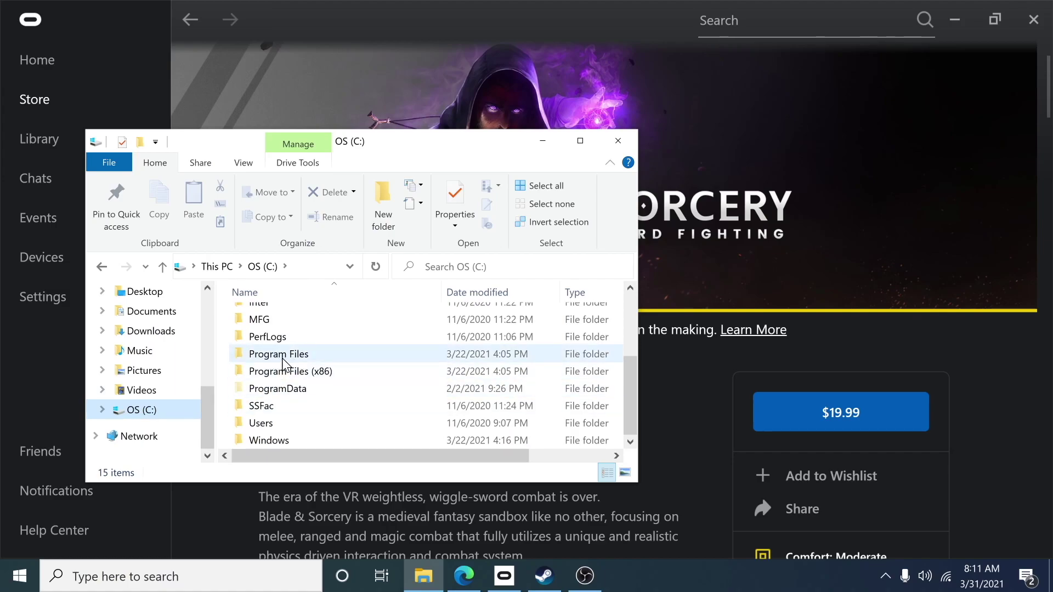
pyautogui.doubleClick(266, 358)
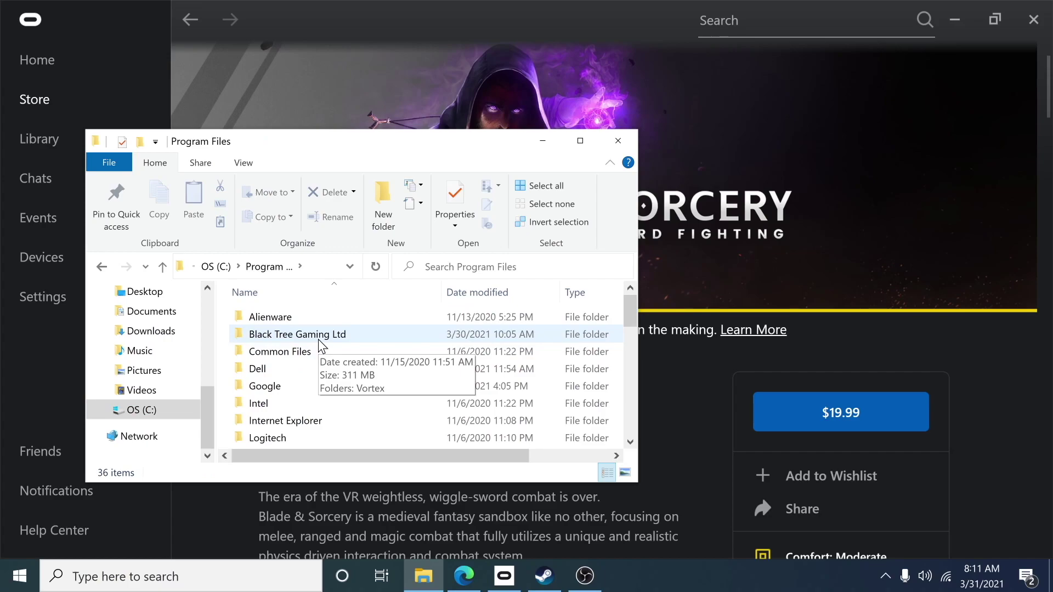
# Open Oculus\Software\Software, find it empty, and return to the Steam library
pyautogui.scroll(-4, 321, 345)
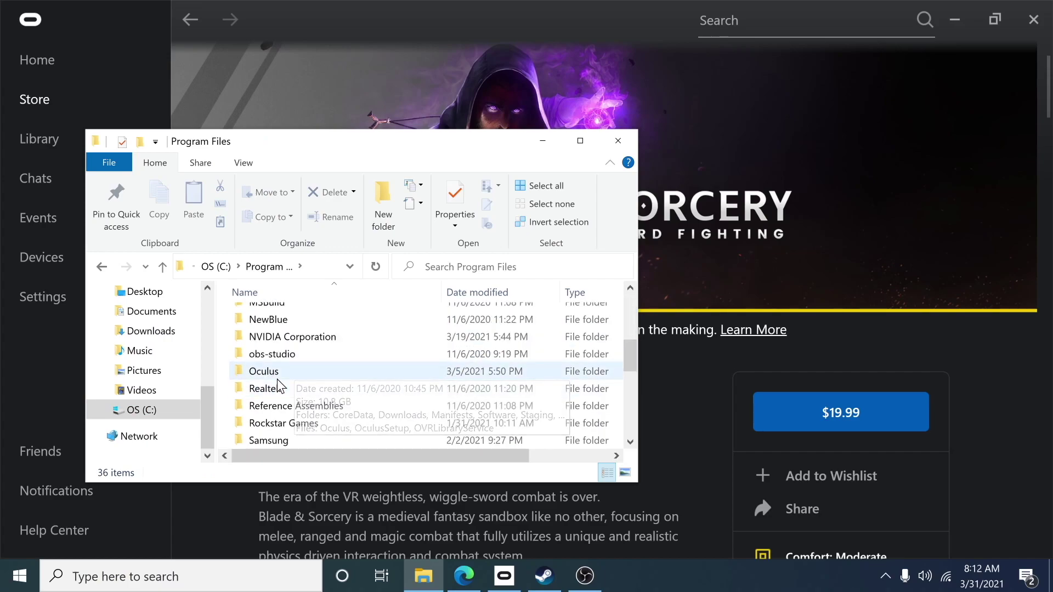
pyautogui.doubleClick(263, 371)
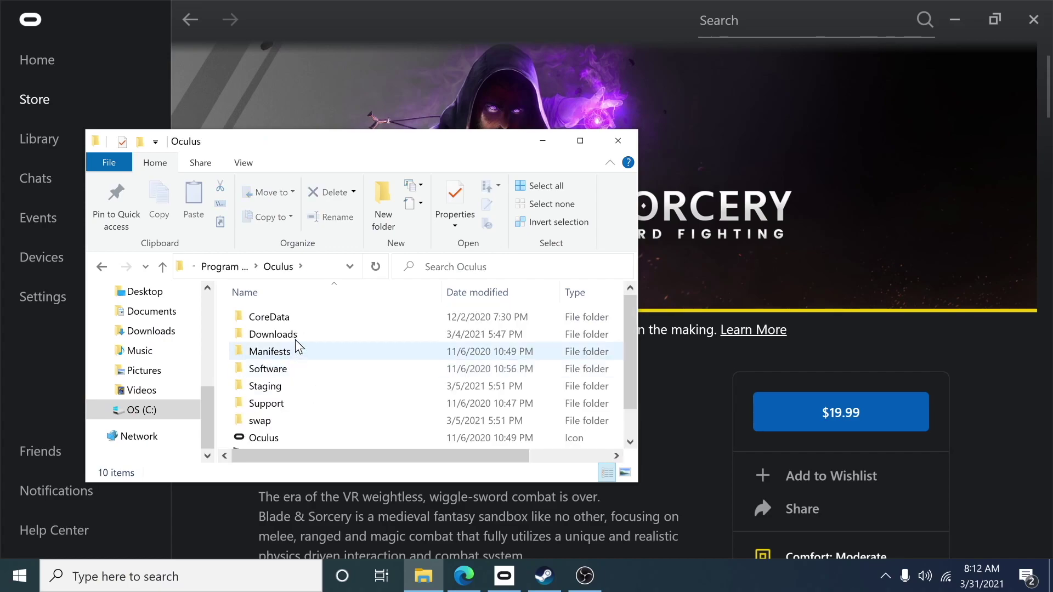
pyautogui.doubleClick(268, 369)
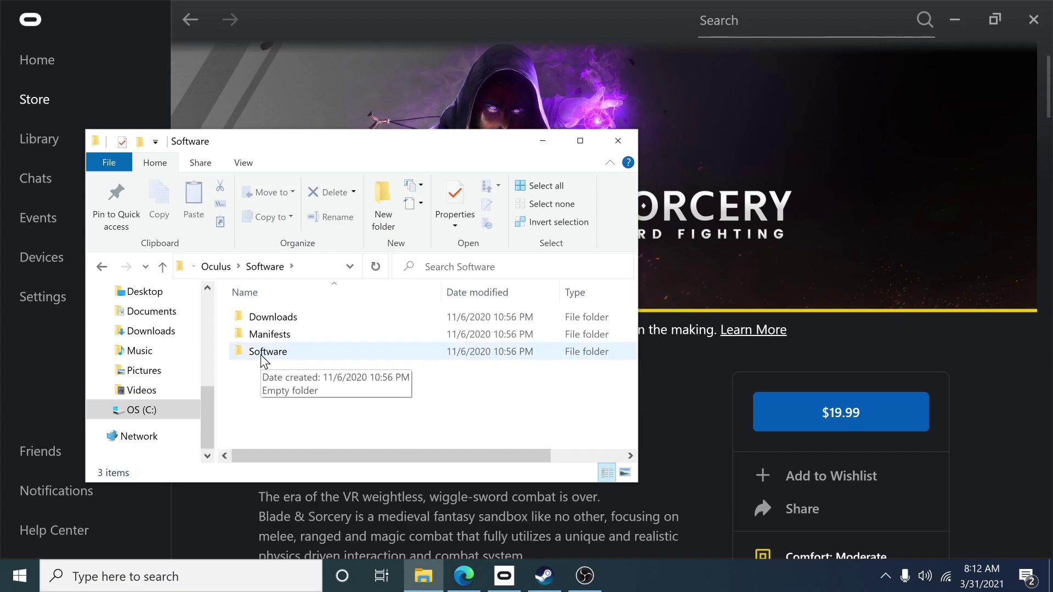
pyautogui.click(262, 355)
pyautogui.doubleClick(261, 355)
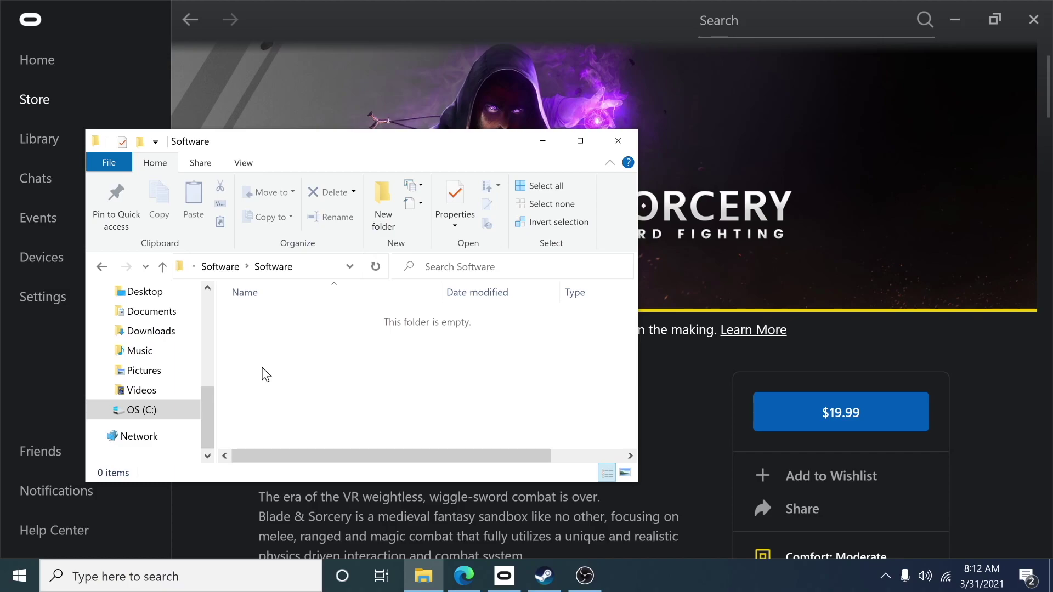
pyautogui.click(544, 575)
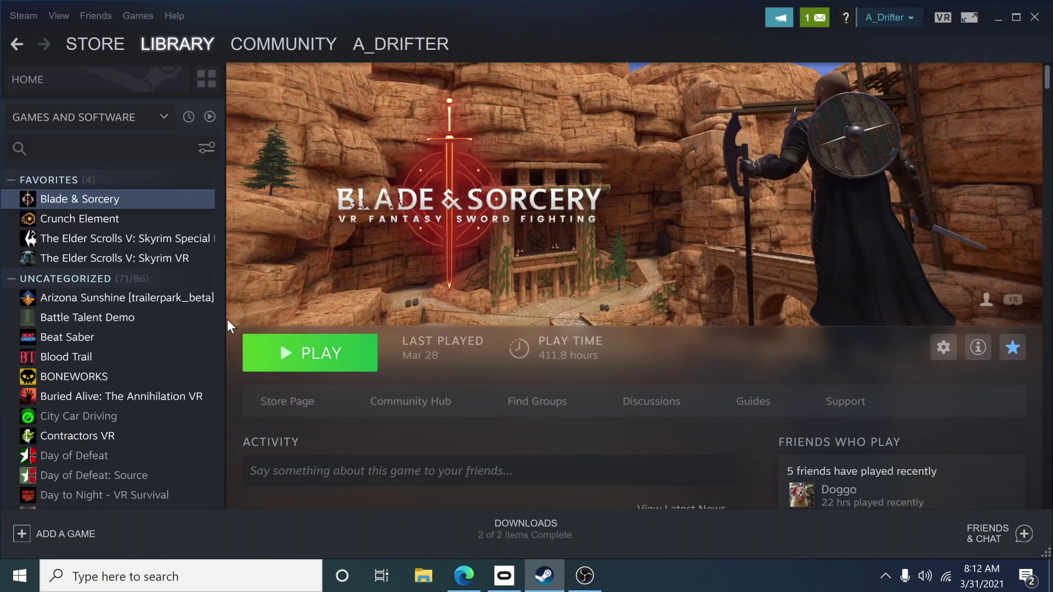
# Browse Blade & Sorcery's local files from its Steam properties to show the install folder
pyautogui.rightClick(71, 201)
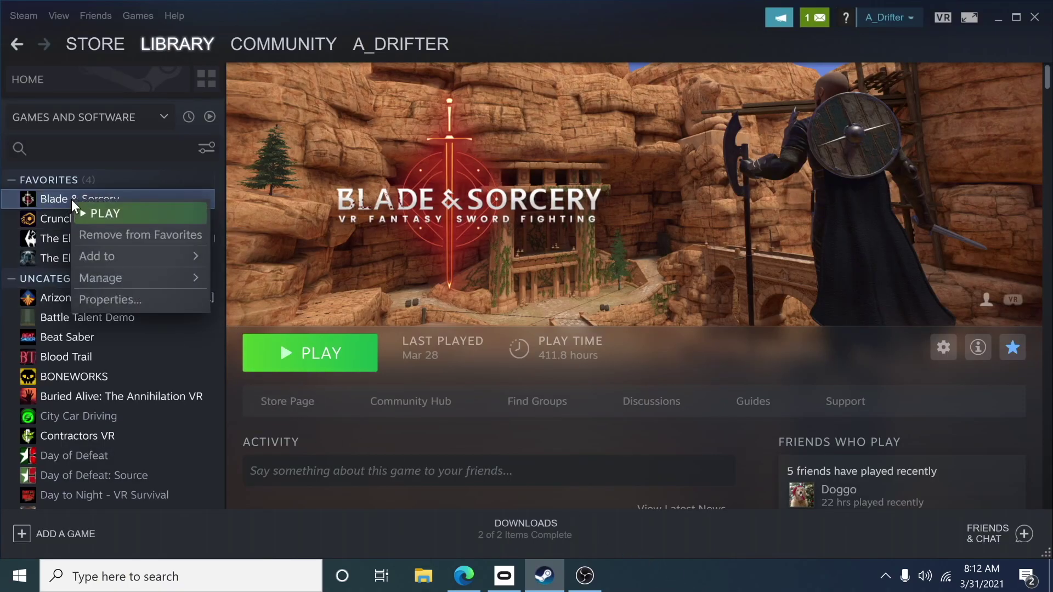
pyautogui.click(127, 301)
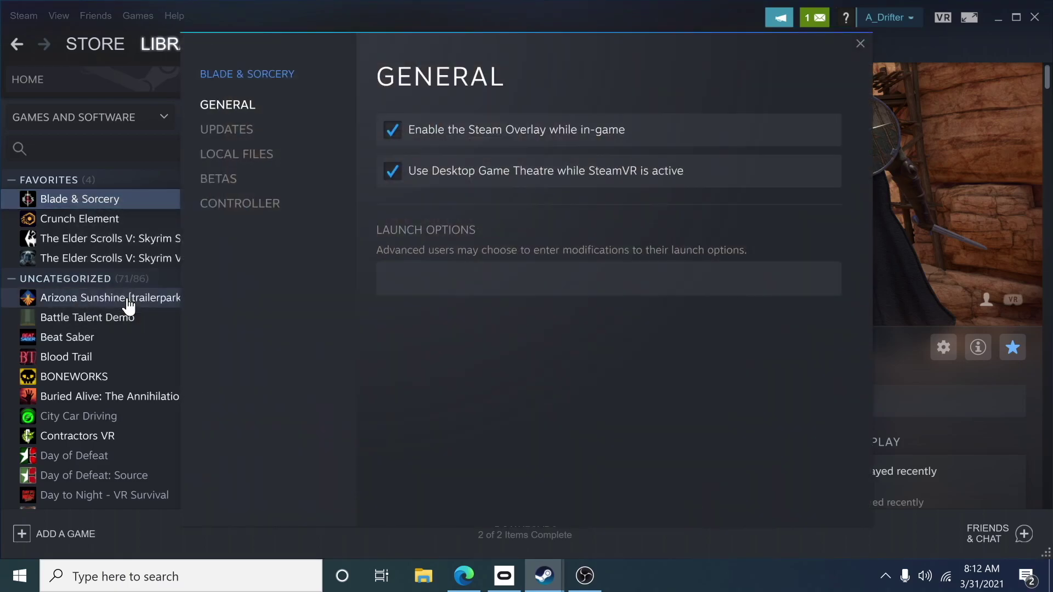
pyautogui.click(246, 166)
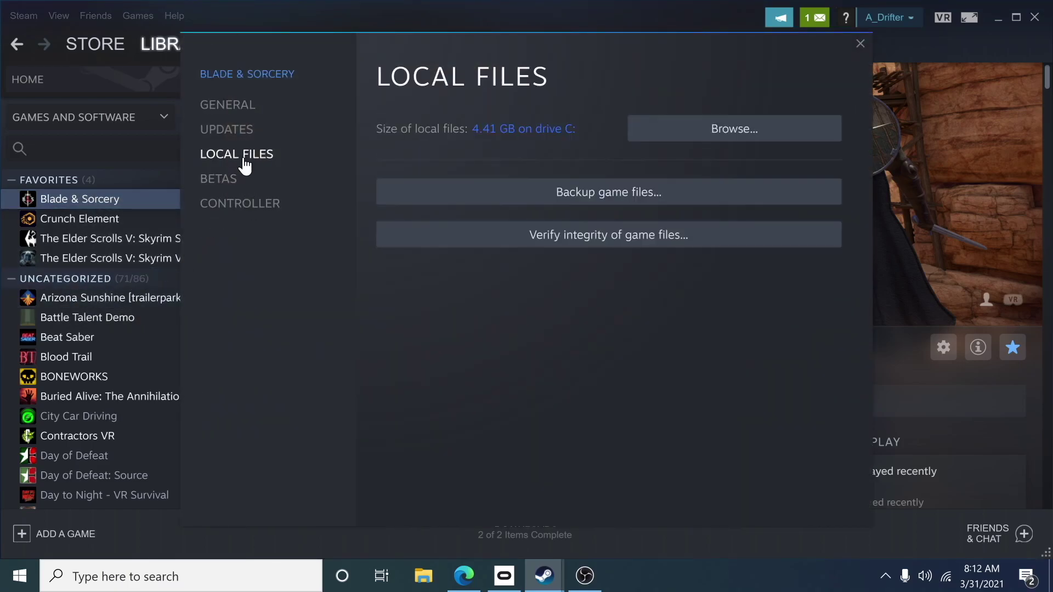
pyautogui.click(700, 135)
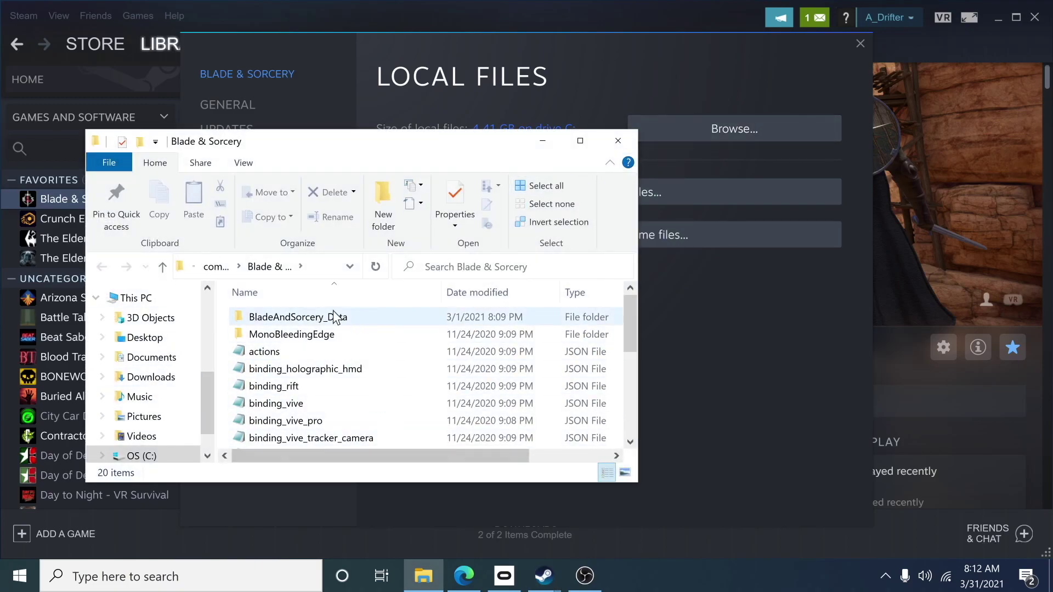
# Open BladeAndSorcery_Data\StreamingAssets\Mods and scroll through the 48 installed mods
pyautogui.moveTo(307, 165); pyautogui.dragTo(364, 104)
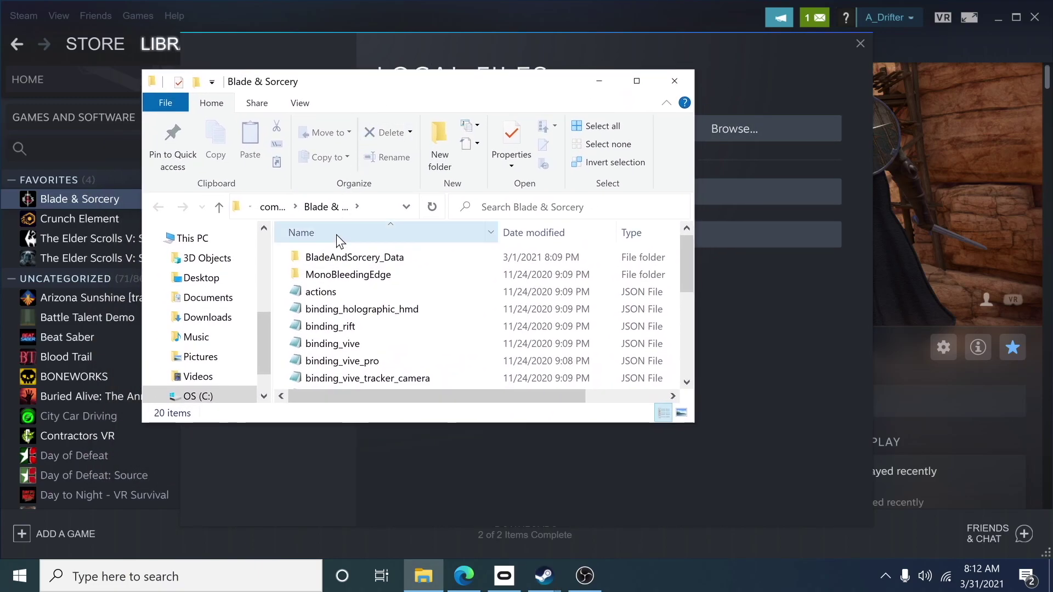
pyautogui.doubleClick(354, 258)
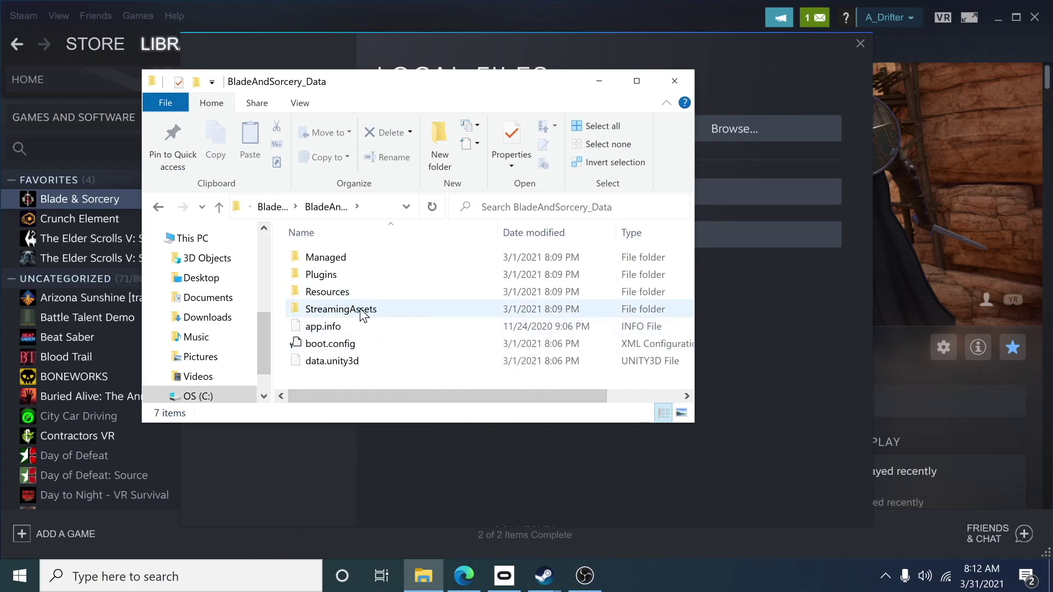
pyautogui.click(342, 310)
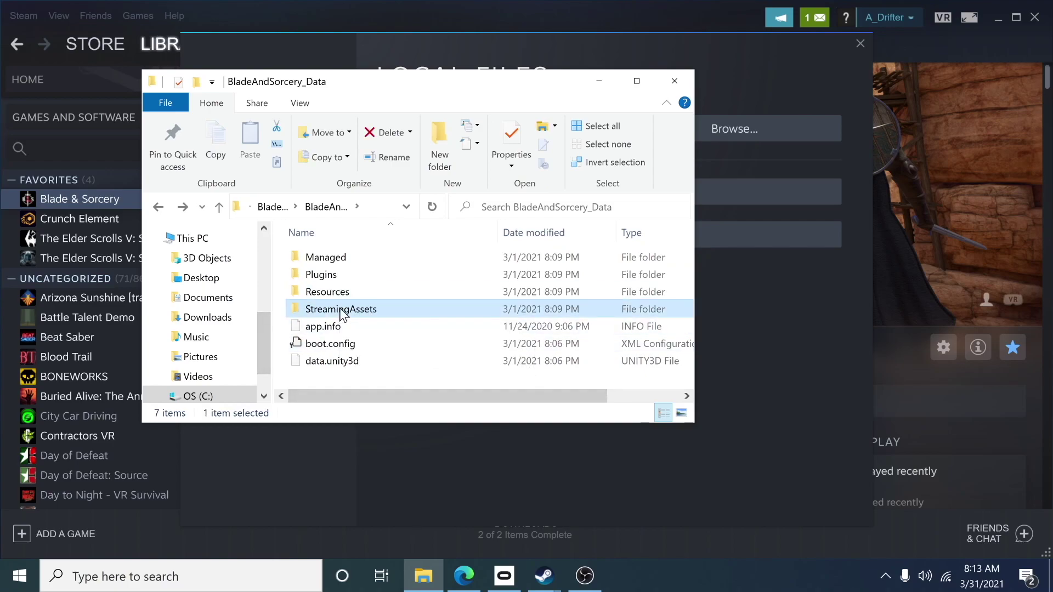
pyautogui.doubleClick(342, 311)
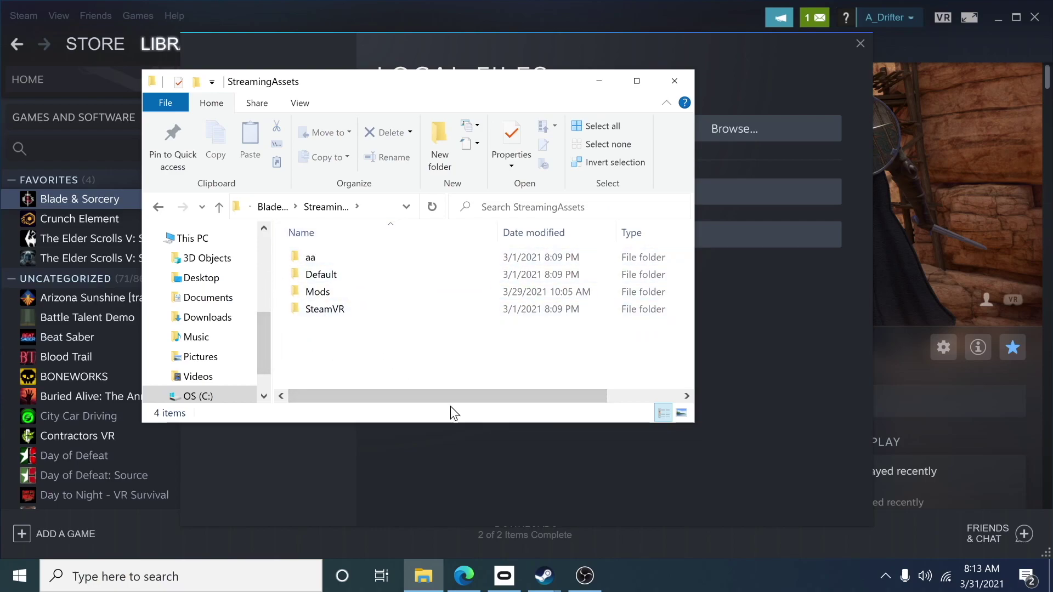
pyautogui.doubleClick(316, 299)
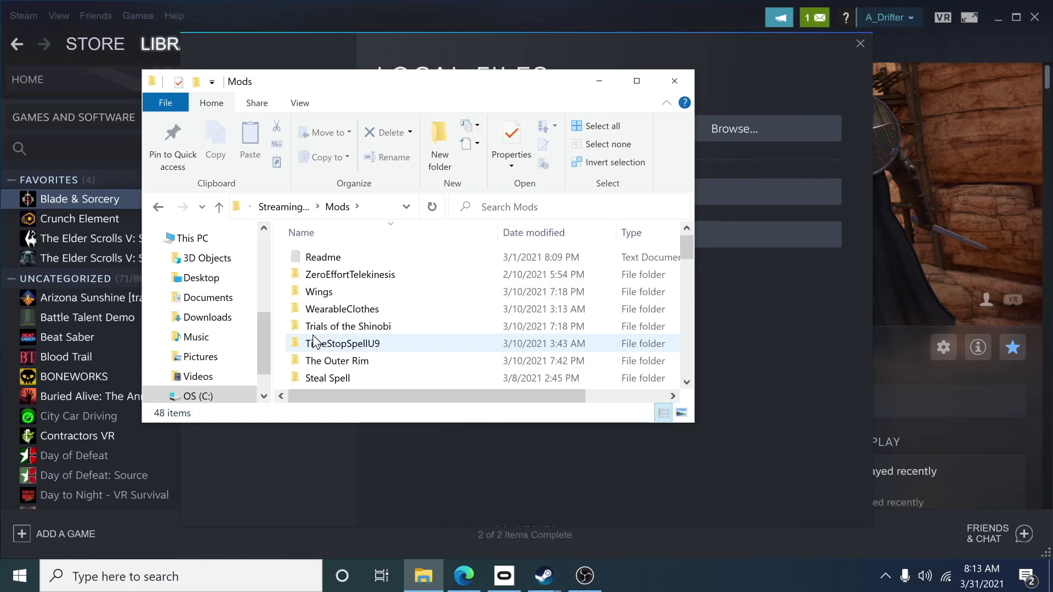
pyautogui.scroll(-3, 345, 321)
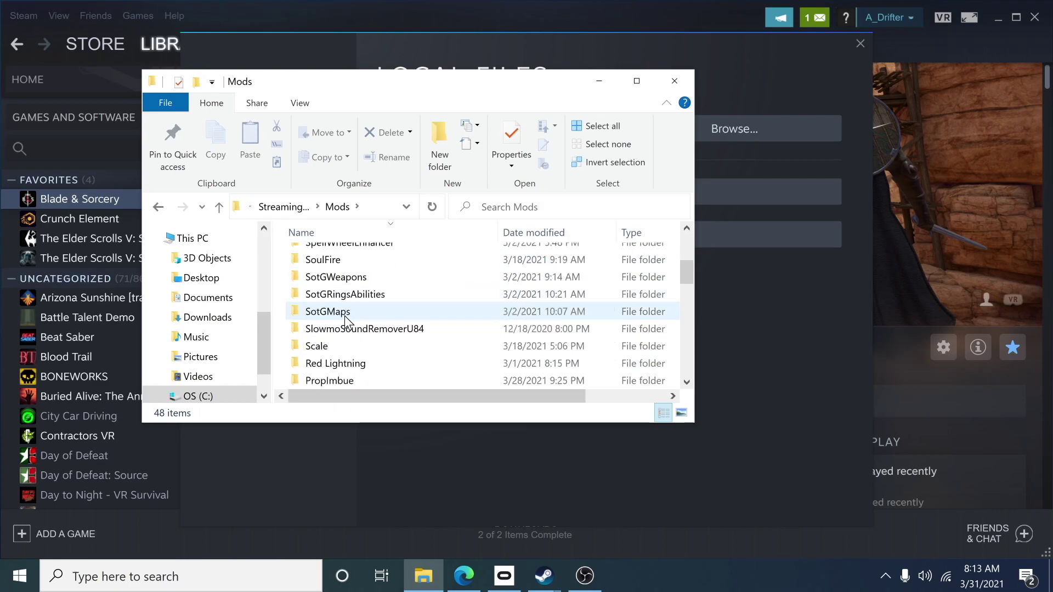
pyautogui.scroll(-5, 346, 321)
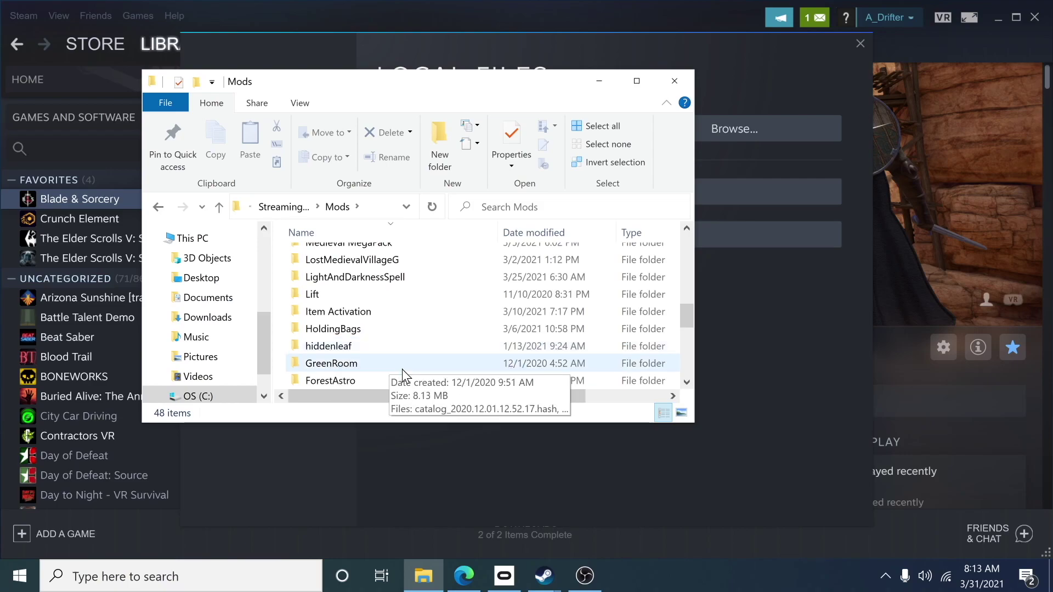
pyautogui.hotkey('alt', 'Tab')
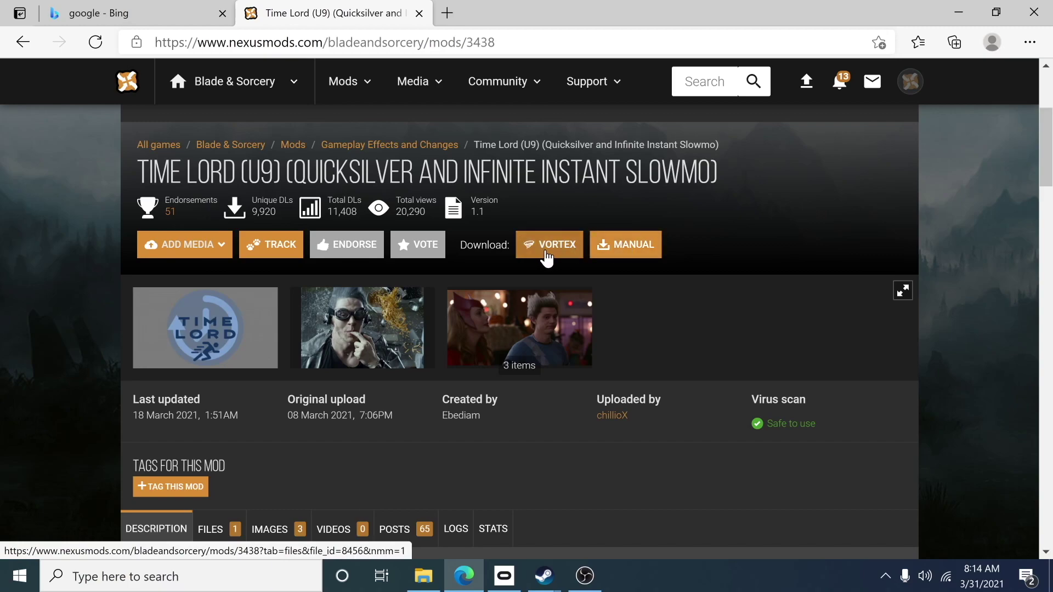
# Download Time Lord (U9)-3438-1-1-1616053906.zip through Manual download and the free slow download
pyautogui.click(619, 251)
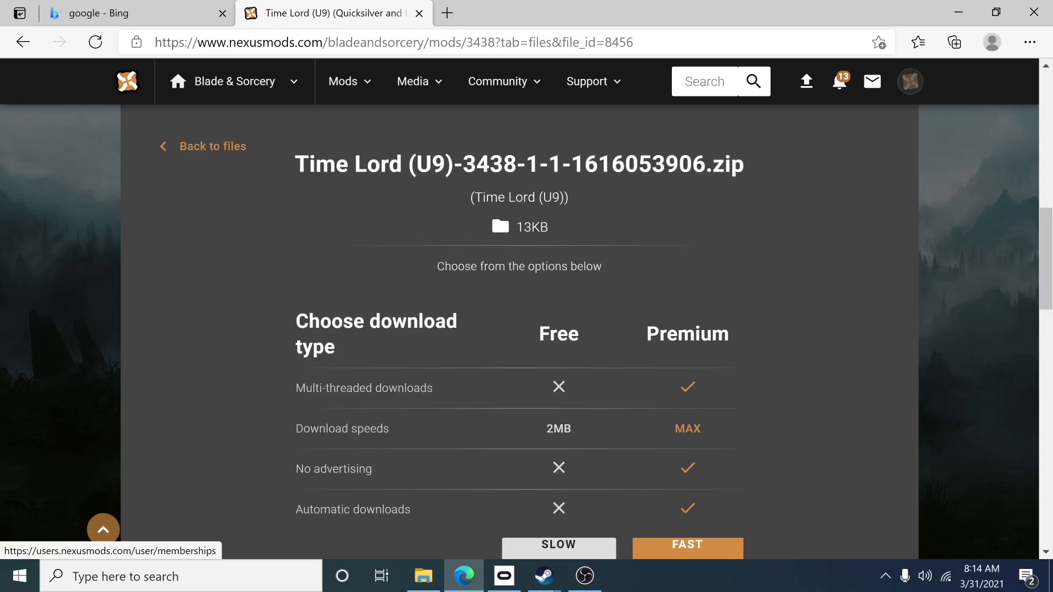
pyautogui.moveTo(707, 166); pyautogui.dragTo(746, 167)
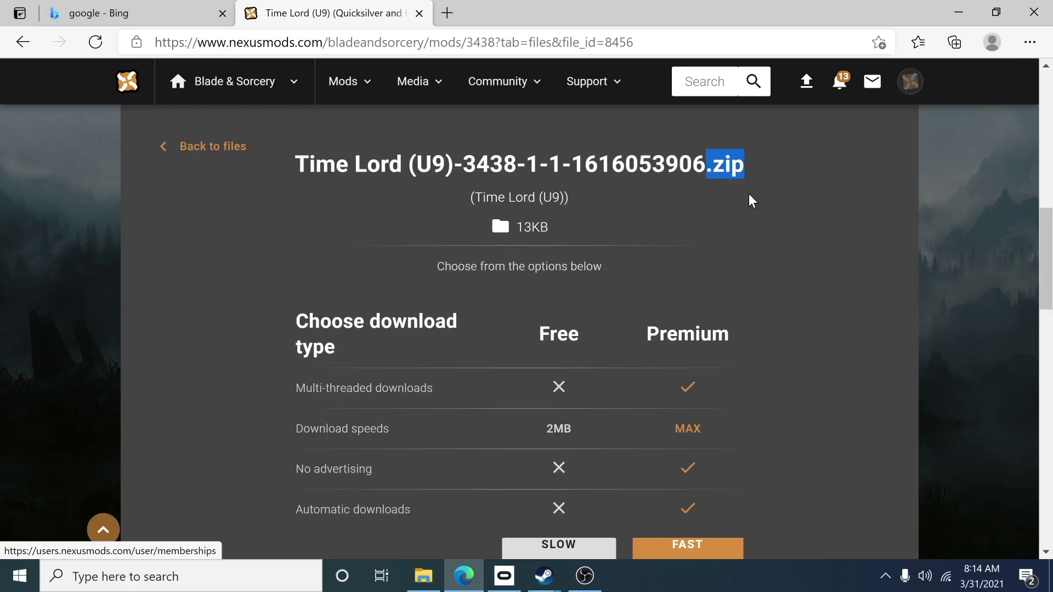
pyautogui.click(749, 237)
pyautogui.scroll(-1, 746, 268)
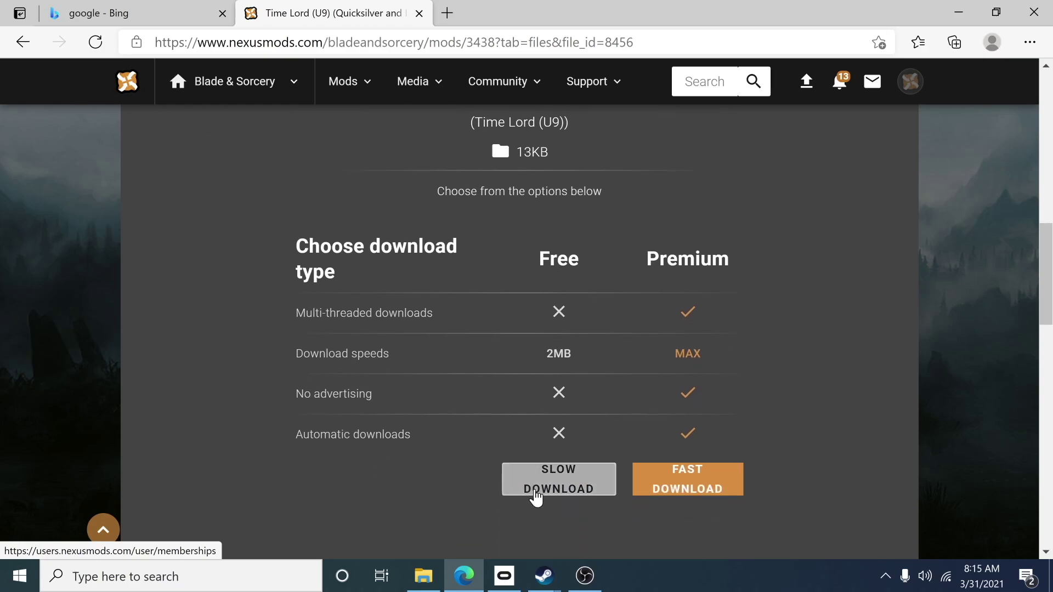
pyautogui.click(557, 488)
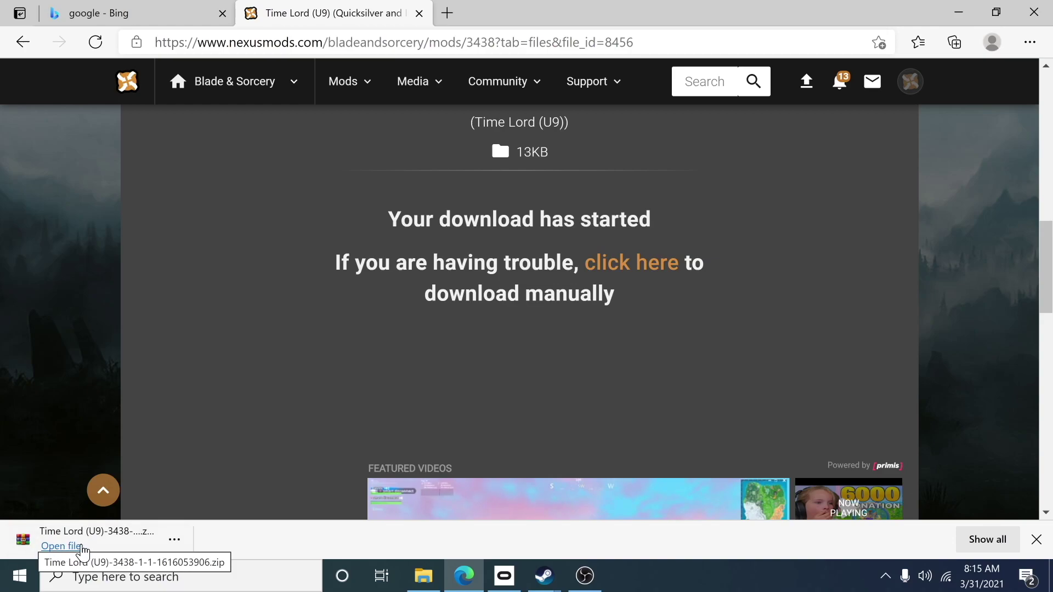
# Open the downloaded Time Lord zip in WinRAR and select its TimeLordU9 folder
pyautogui.click(76, 547)
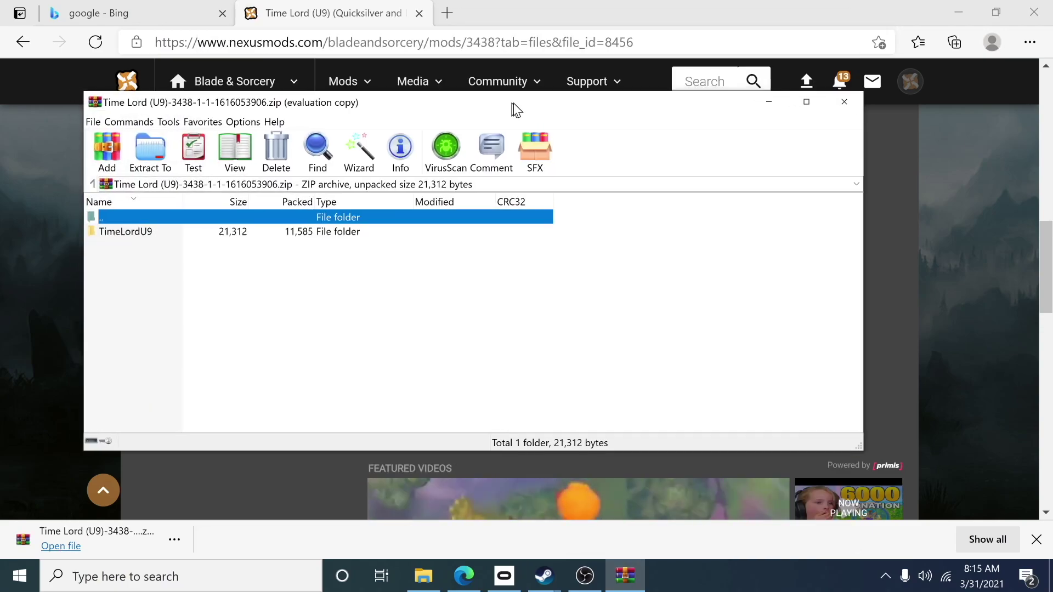
pyautogui.moveTo(514, 106); pyautogui.dragTo(774, 80)
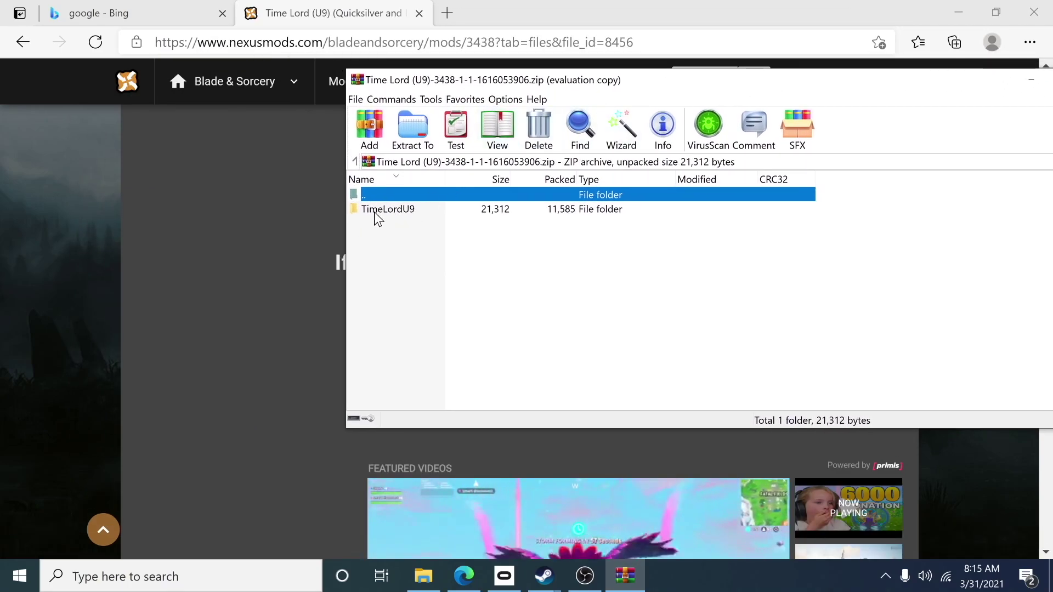
pyautogui.click(388, 211)
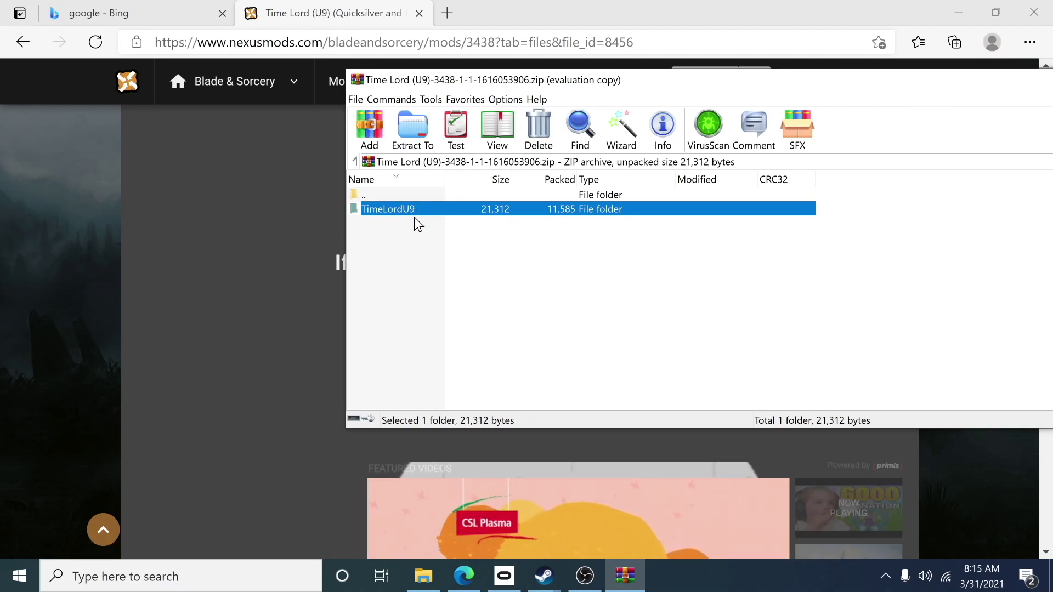
pyautogui.press('BackSpace')
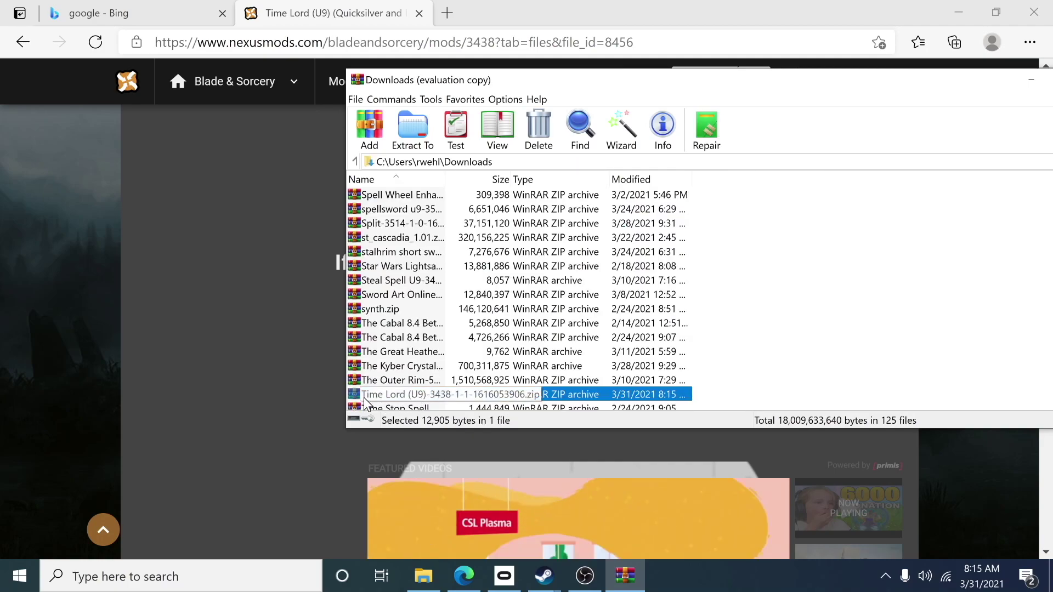
pyautogui.doubleClick(407, 399)
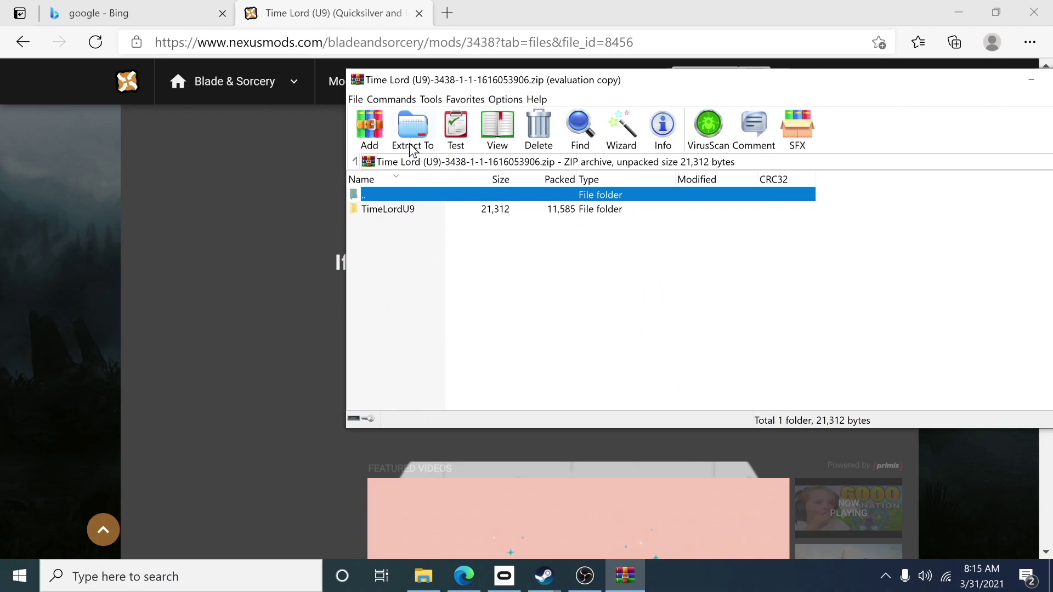
pyautogui.click(376, 210)
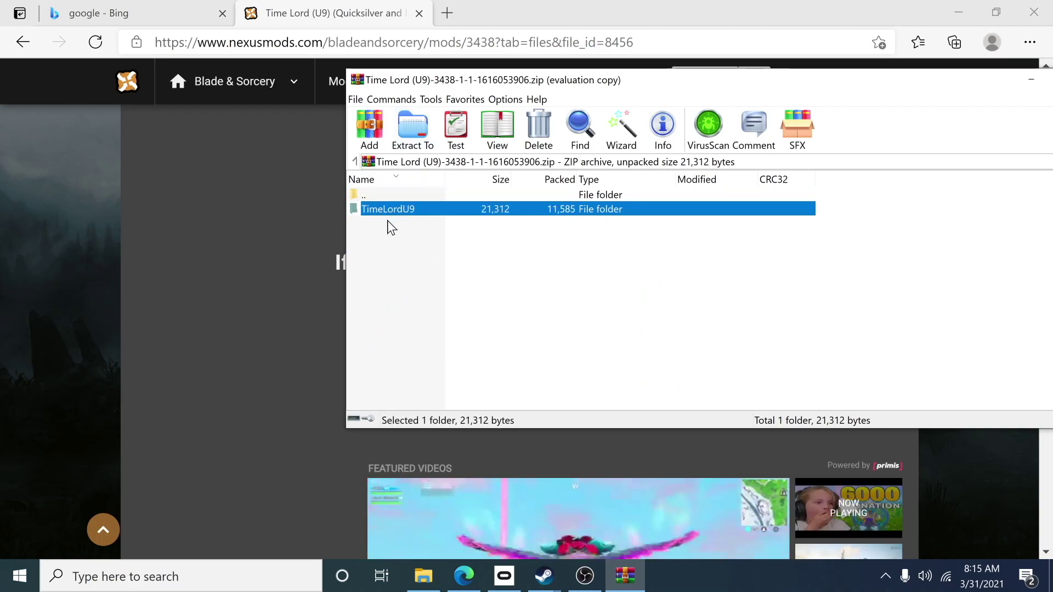
pyautogui.click(423, 576)
# Place the Mods and WinRAR windows side by side and drag TimeLordU9 into Mods
pyautogui.moveTo(363, 82); pyautogui.dragTo(265, 86)
pyautogui.moveTo(669, 85); pyautogui.dragTo(918, 75)
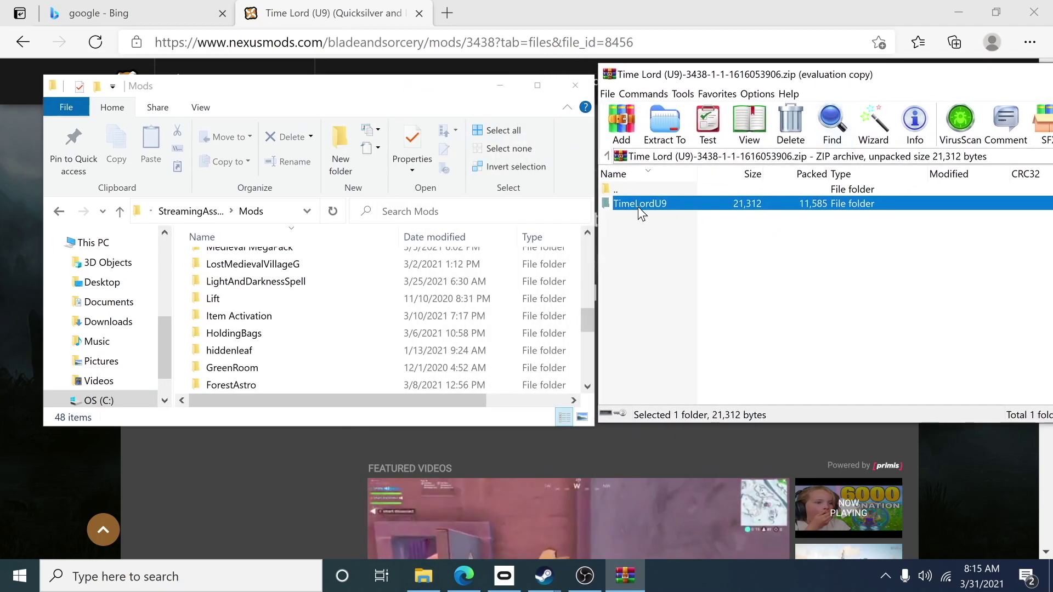
pyautogui.scroll(8, 286, 317)
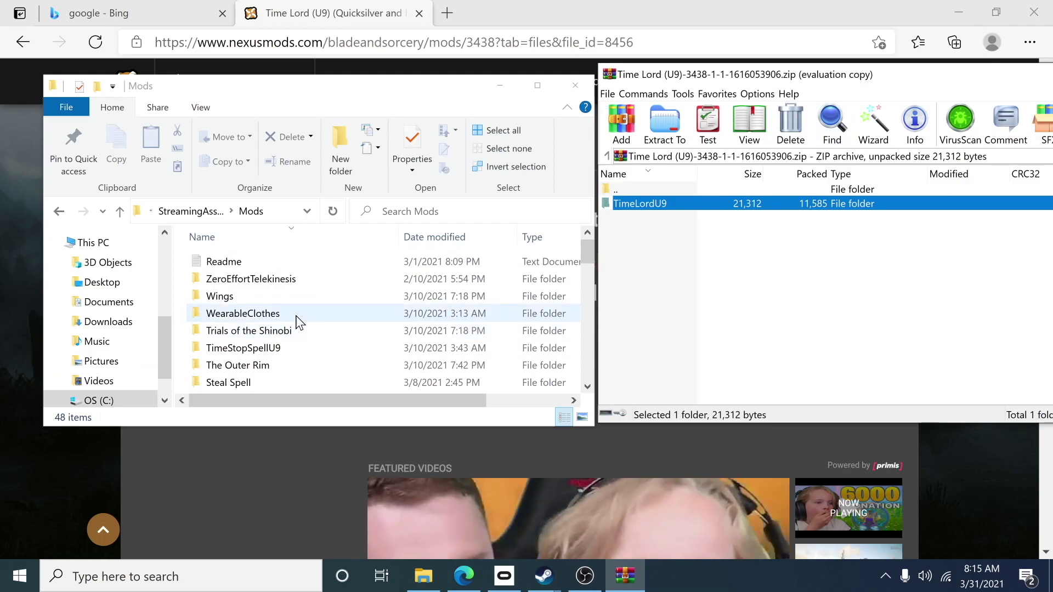
pyautogui.moveTo(668, 205); pyautogui.dragTo(459, 229)
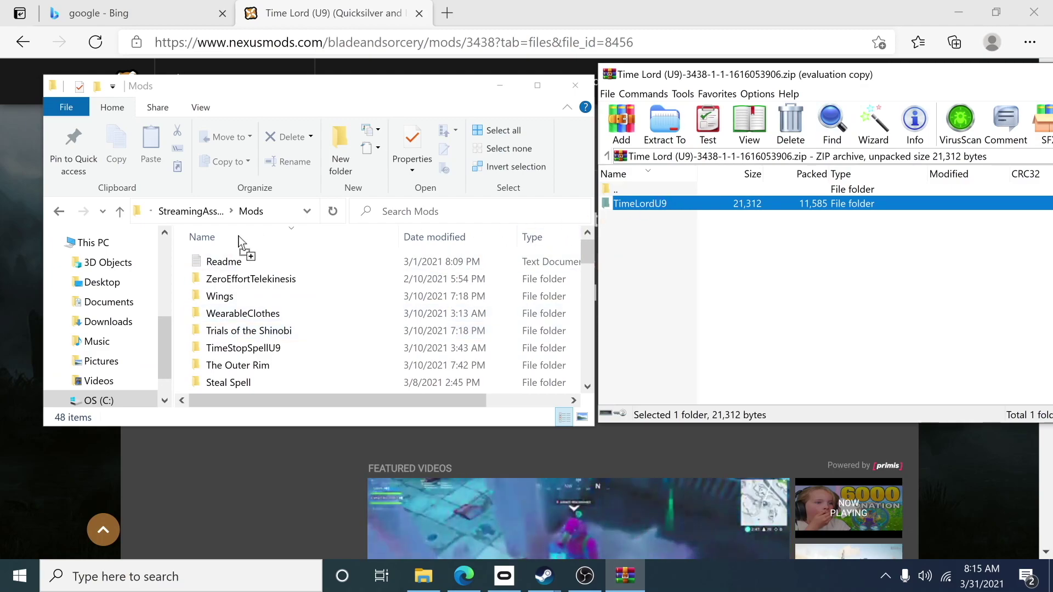
pyautogui.moveTo(239, 244); pyautogui.dragTo(228, 247)
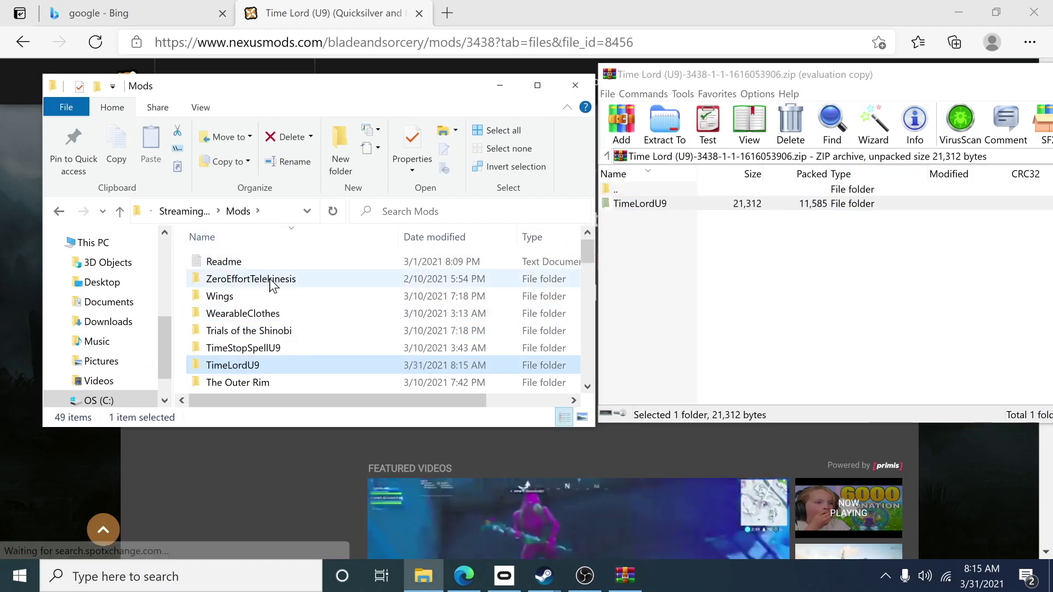
pyautogui.moveTo(236, 373)
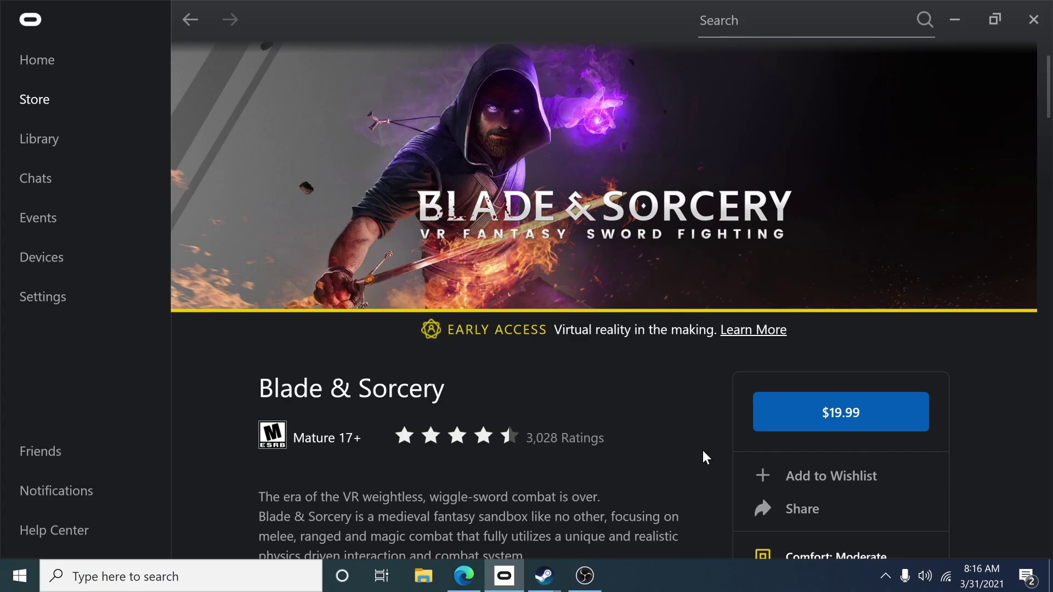
# Scroll the Oculus store page to confirm Blade & Sorcery version U9 (LIVE)
pyautogui.scroll(-10, 699, 452)
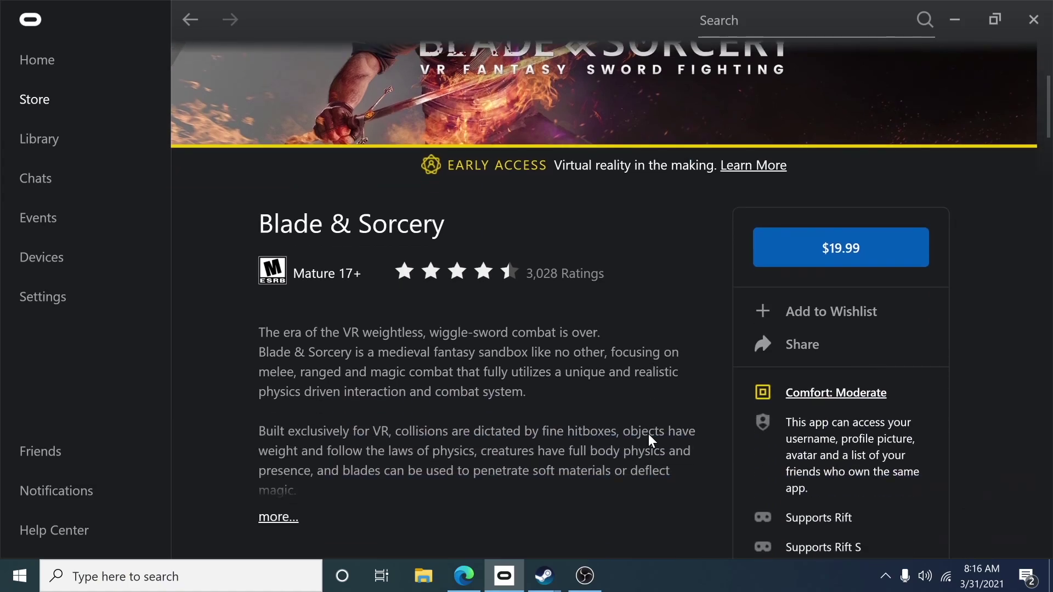
pyautogui.scroll(-3, 670, 447)
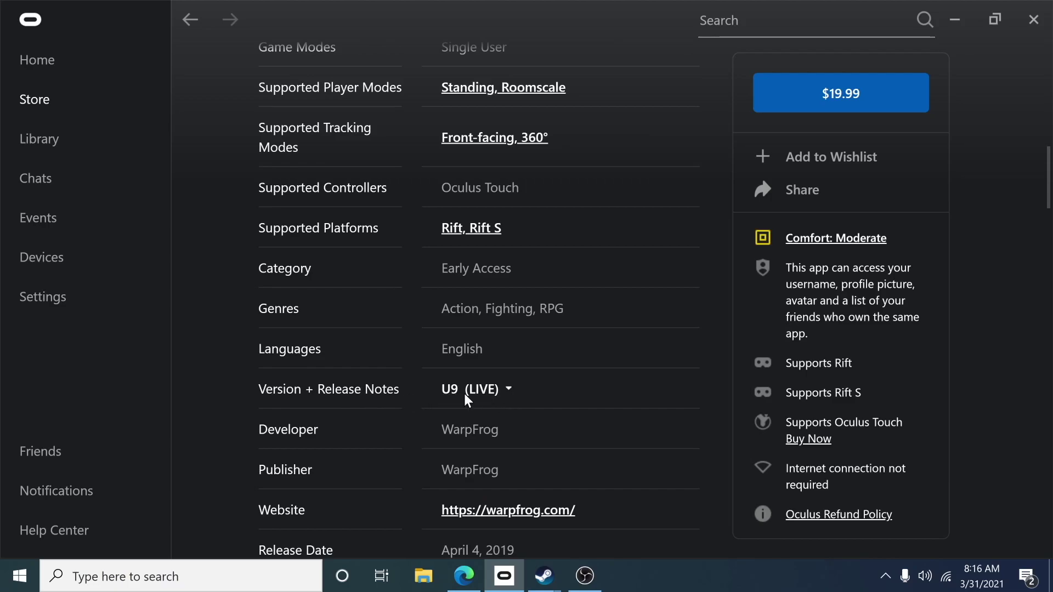
pyautogui.moveTo(544, 576)
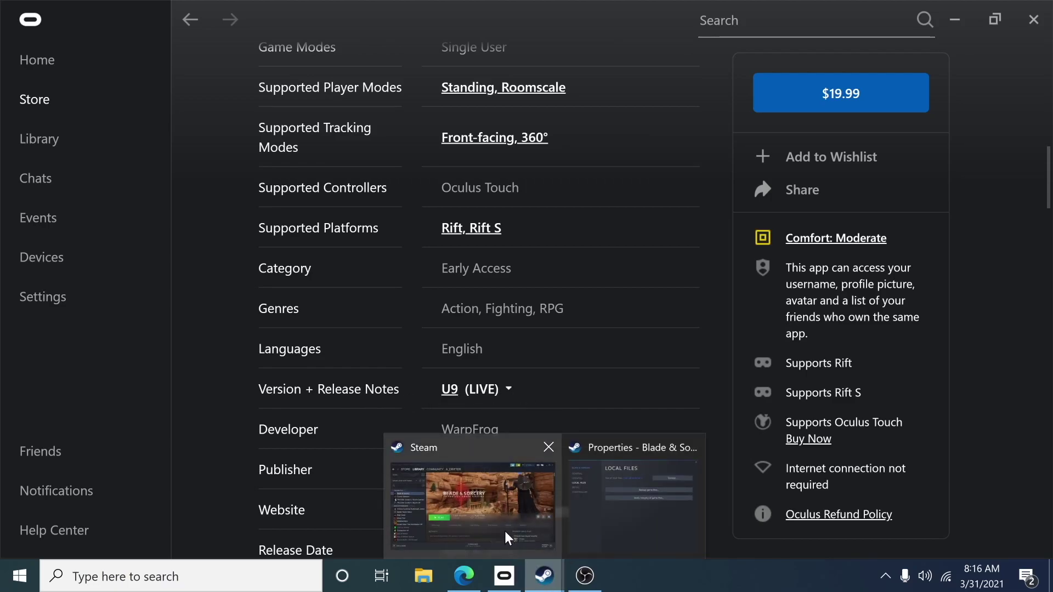
pyautogui.click(506, 535)
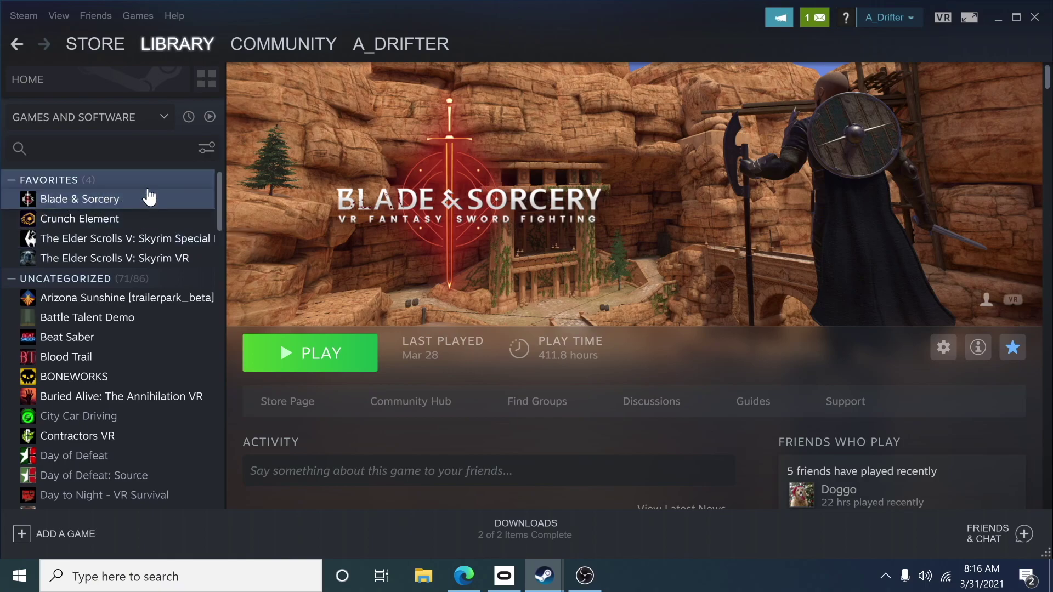
# Confirm Blade & Sorcery's Steam Betas setting is None, then close its properties
pyautogui.rightClick(82, 203)
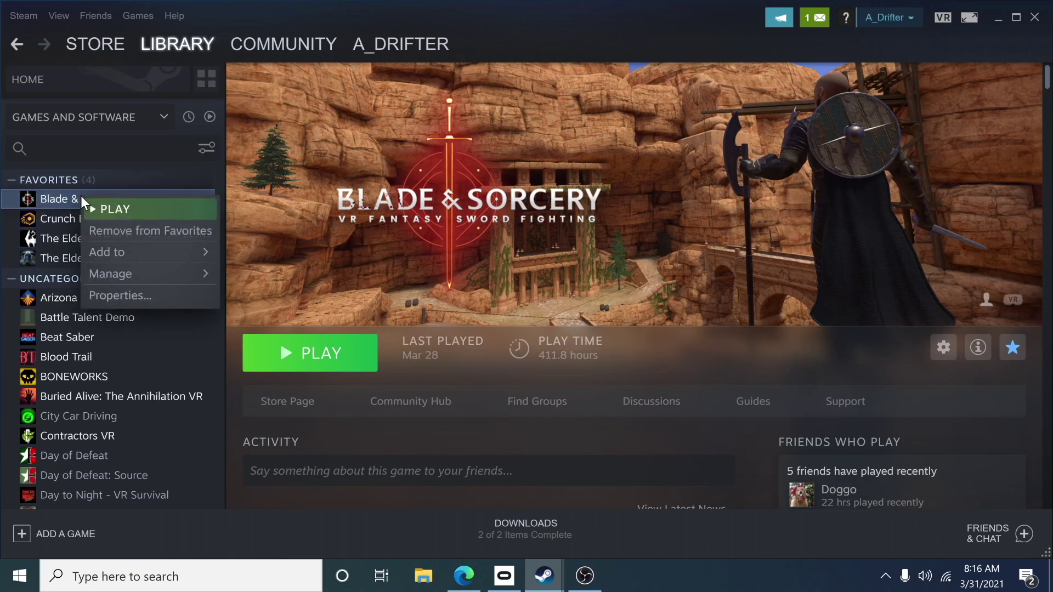
pyautogui.click(116, 294)
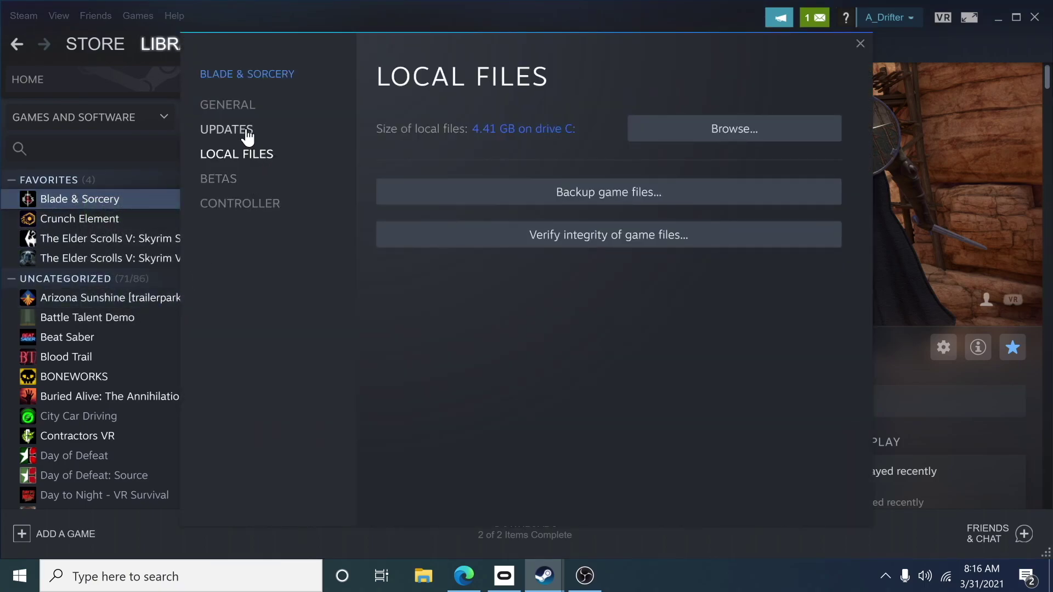
pyautogui.click(223, 184)
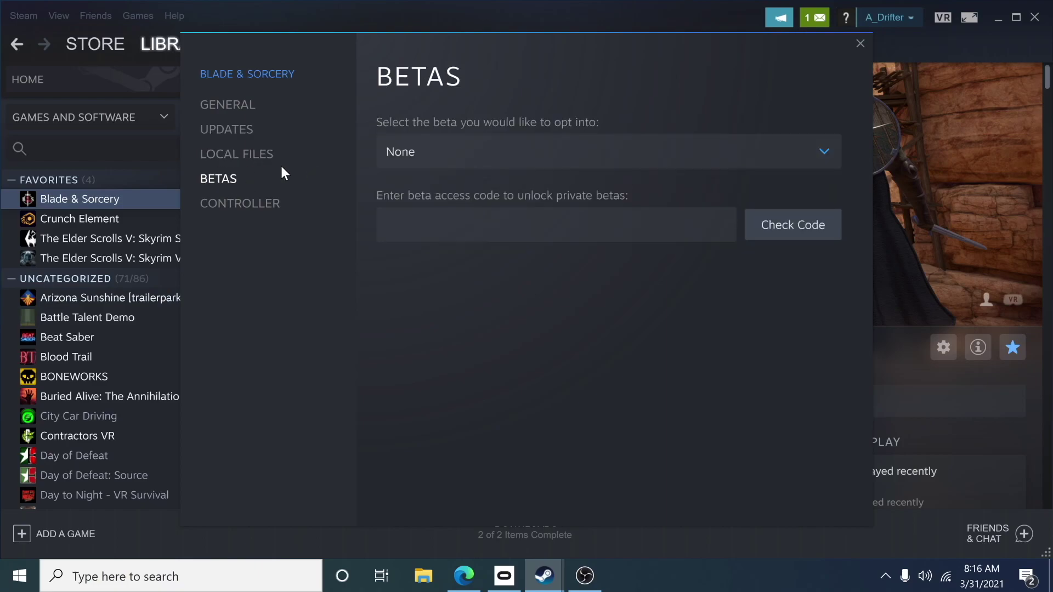
pyautogui.click(860, 44)
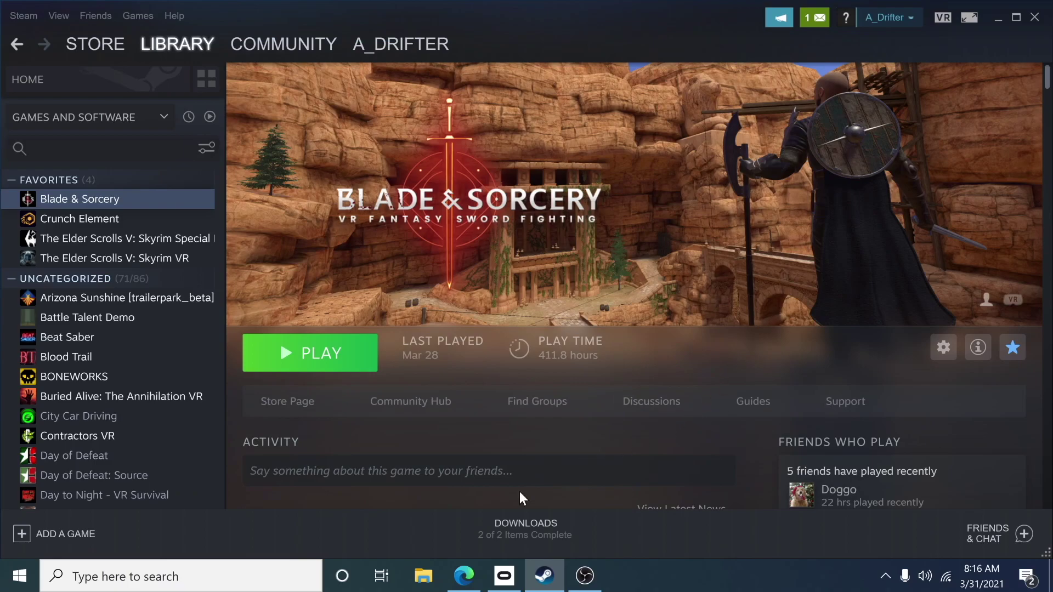